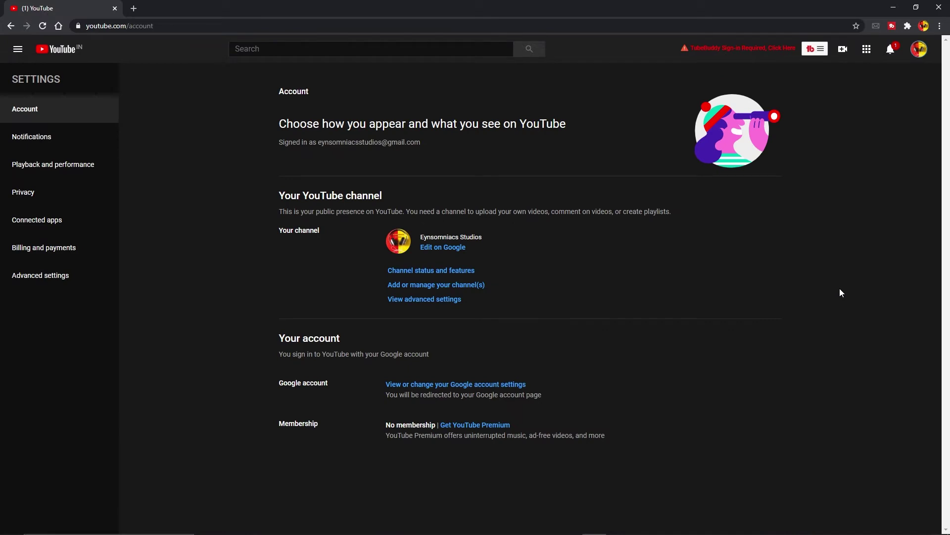
Open the YouTube account's advanced settings and examine the channel's current custom URL.
click(39, 273)
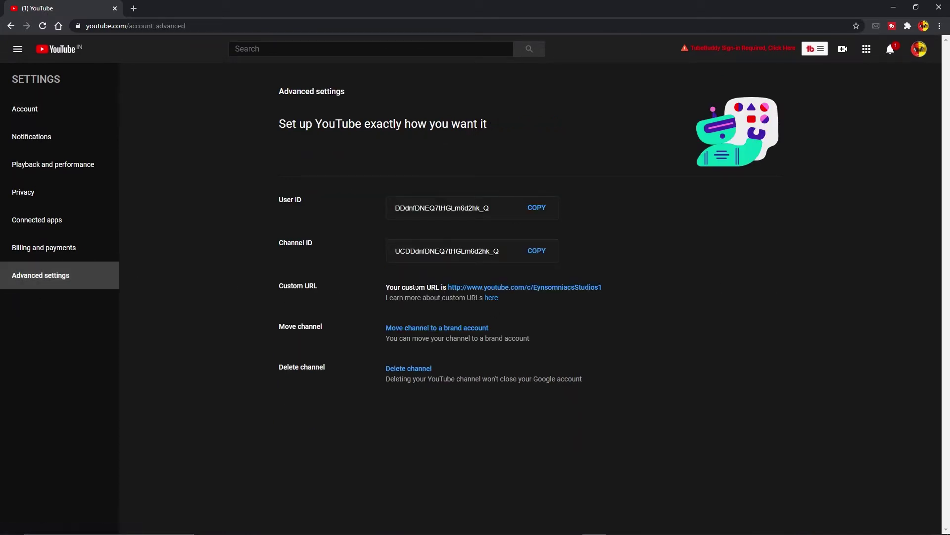
drag(602, 287, 449, 287)
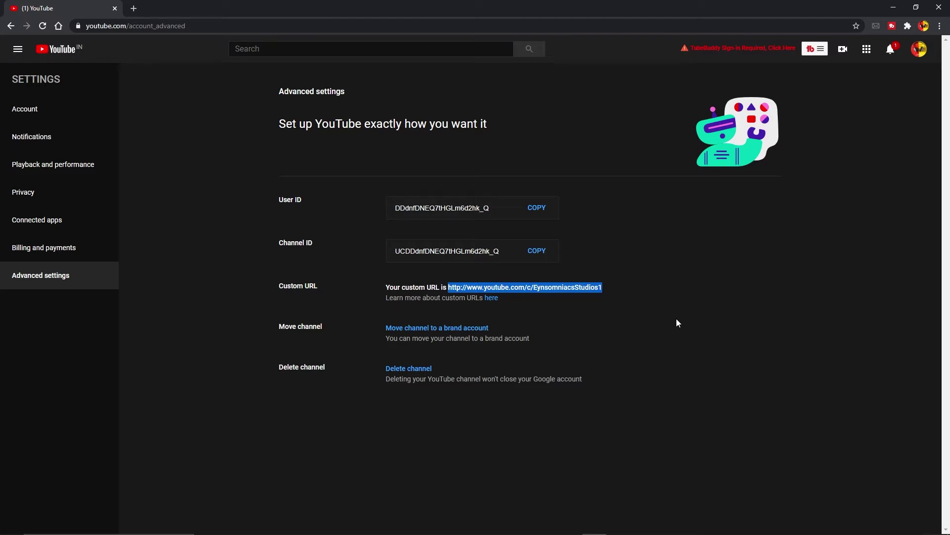
drag(636, 288, 451, 292)
Go to the channel's Google profile from the YouTube account settings and open its YouTube custom URL entry.
click(44, 117)
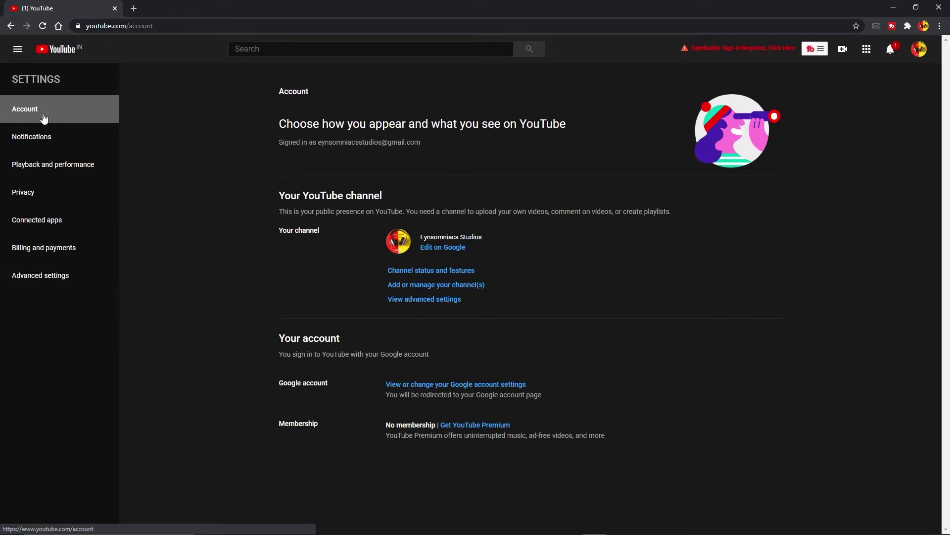
click(435, 251)
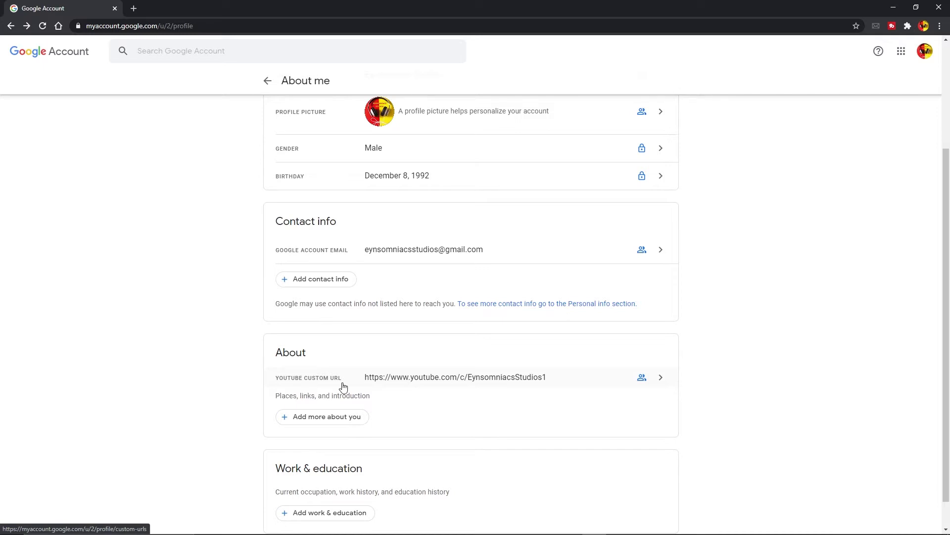
click(650, 378)
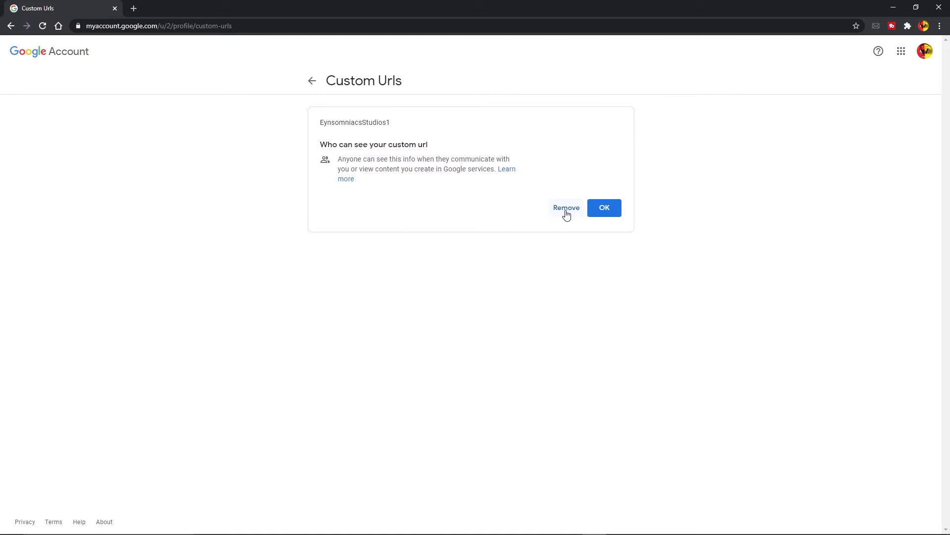
Open YouTube Studio in a new tab and find the custom URL in the channel customization's basic info.
click(134, 9)
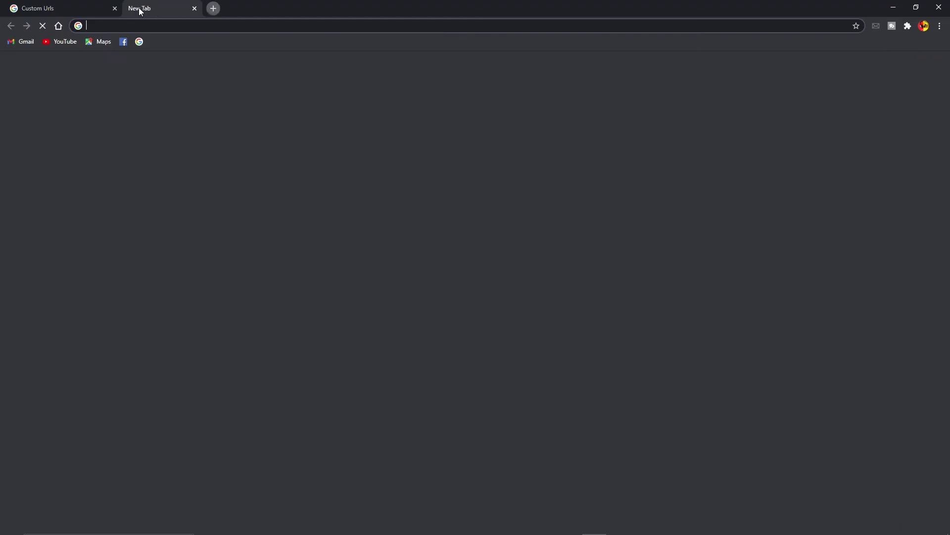
click(436, 265)
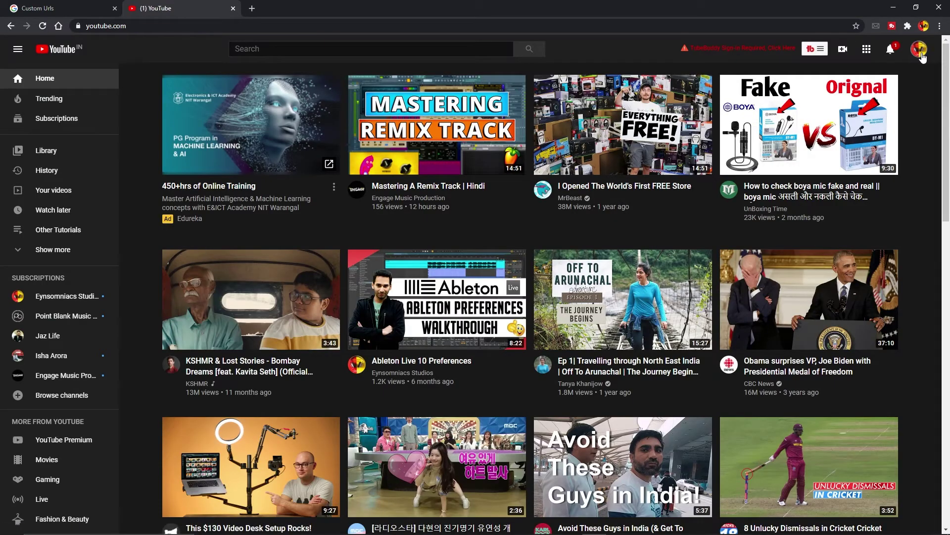
click(921, 53)
click(860, 163)
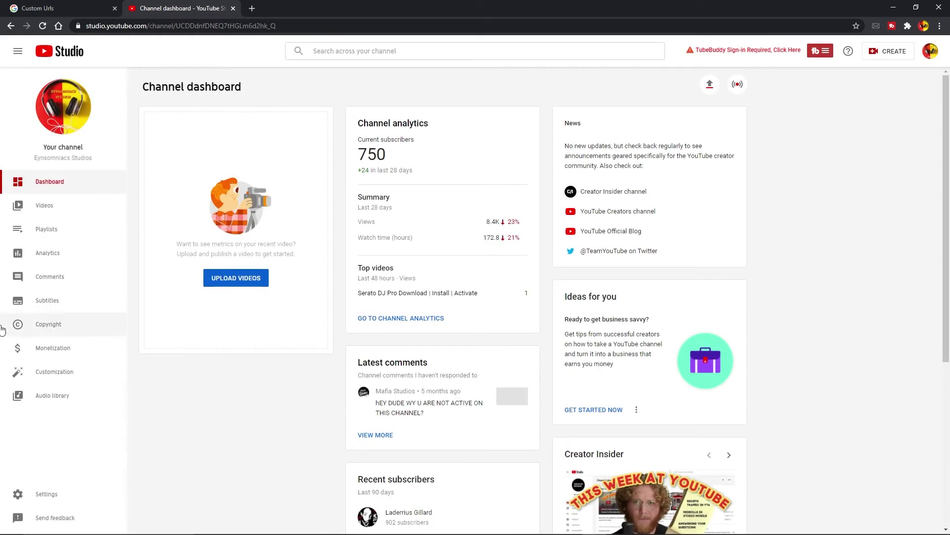
click(39, 381)
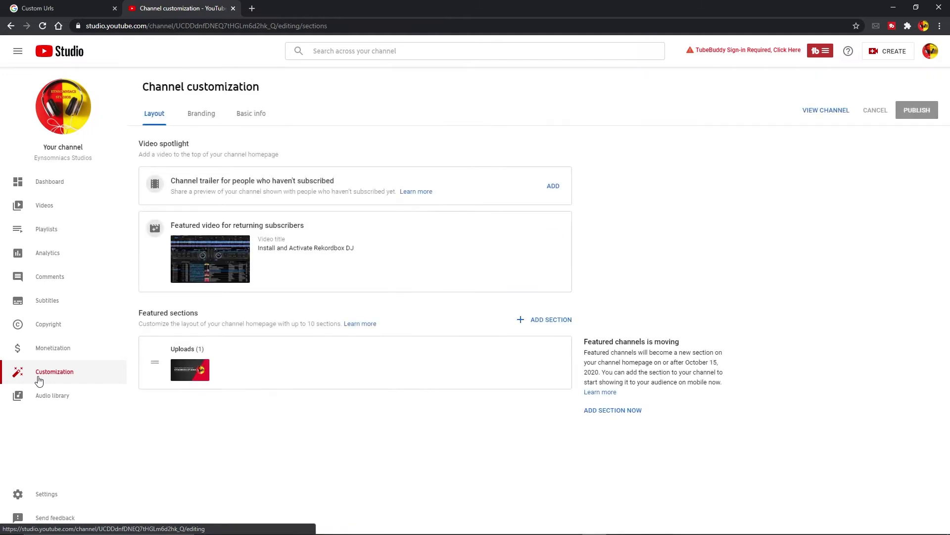
click(259, 117)
scroll(569, 176, down, 3)
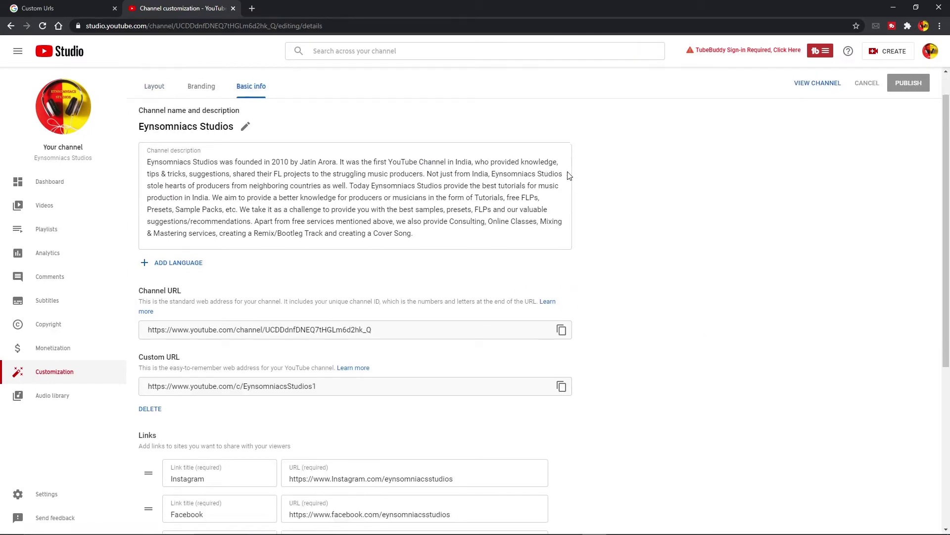
drag(348, 269, 144, 270)
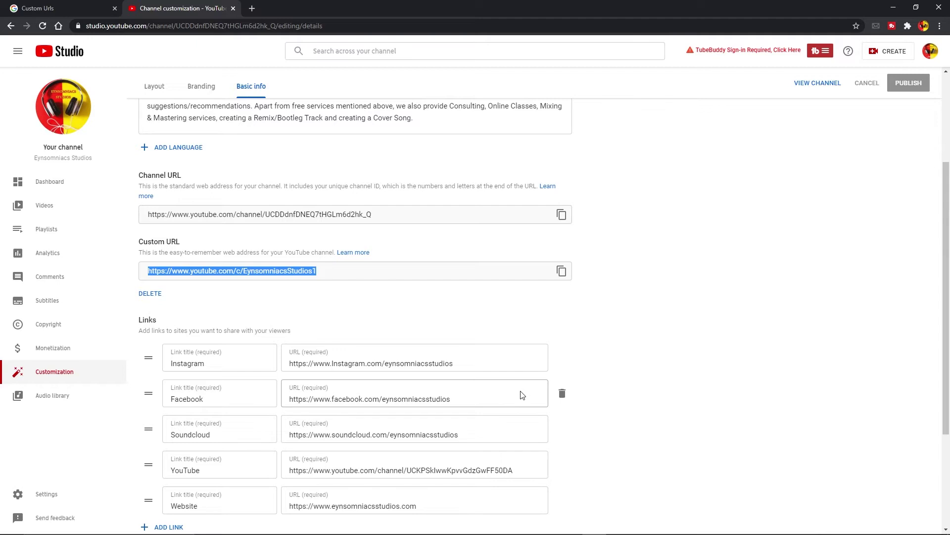
Delete the channel's custom URL EynsomniacsStudios1 through the Google Account profile and confirm its removal.
click(155, 293)
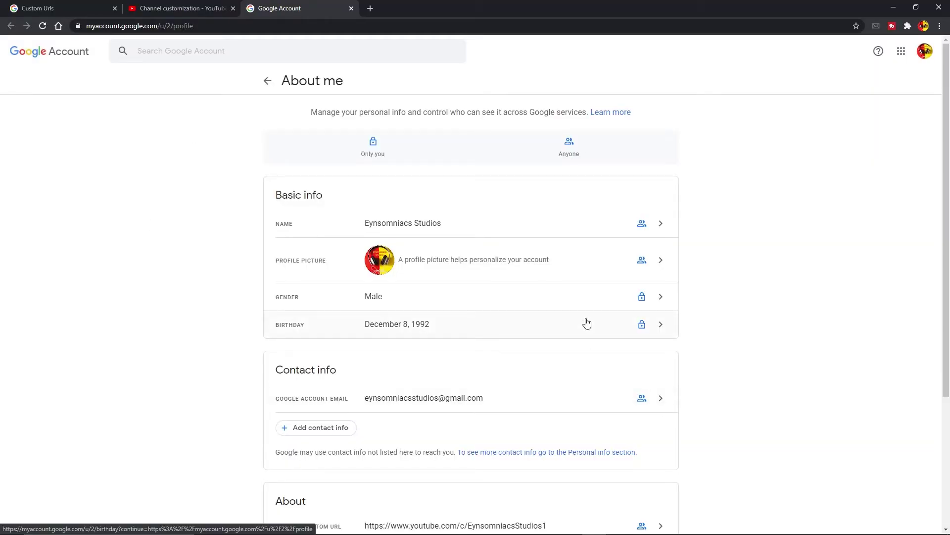
scroll(587, 323, down, 3)
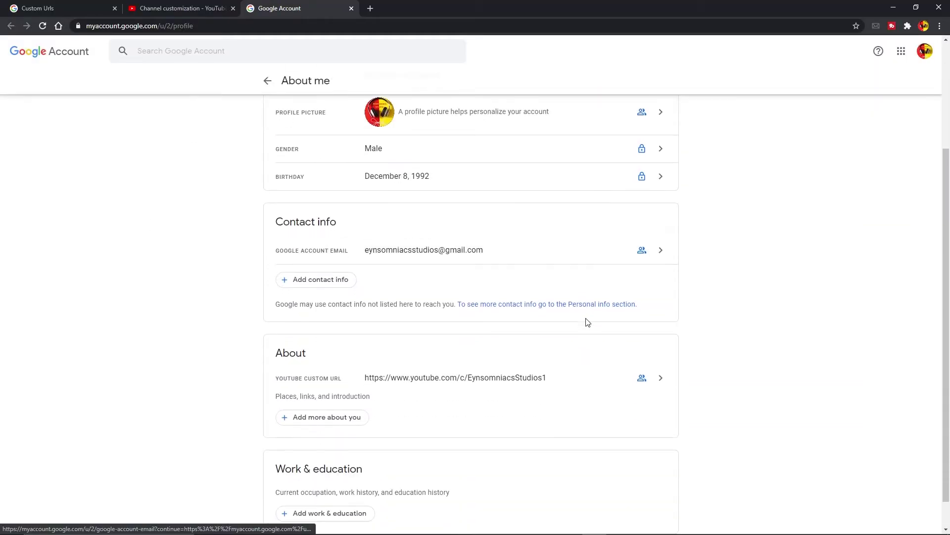
click(433, 384)
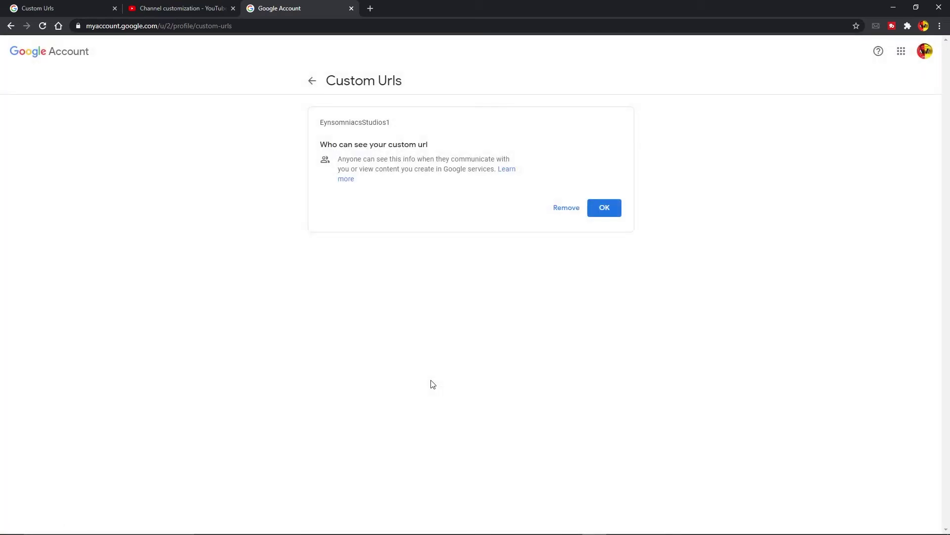
click(567, 206)
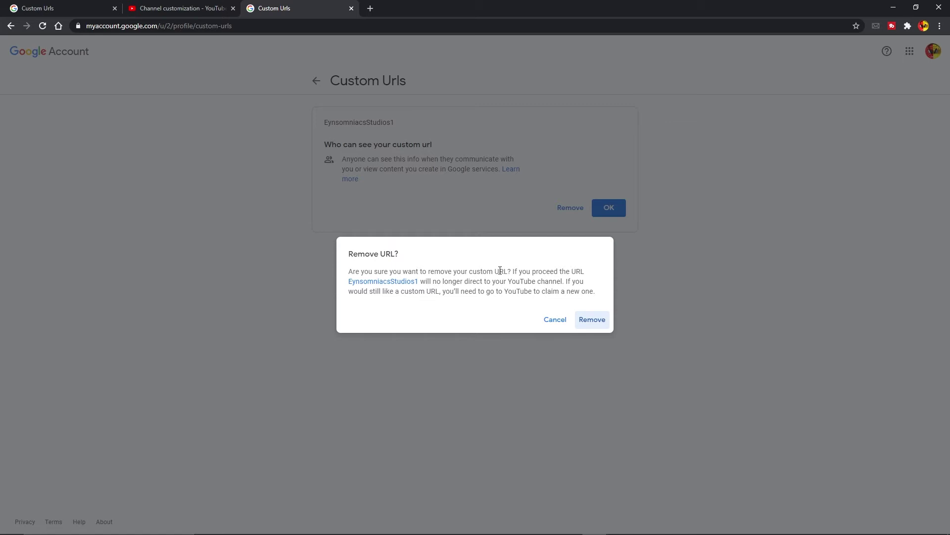
click(589, 317)
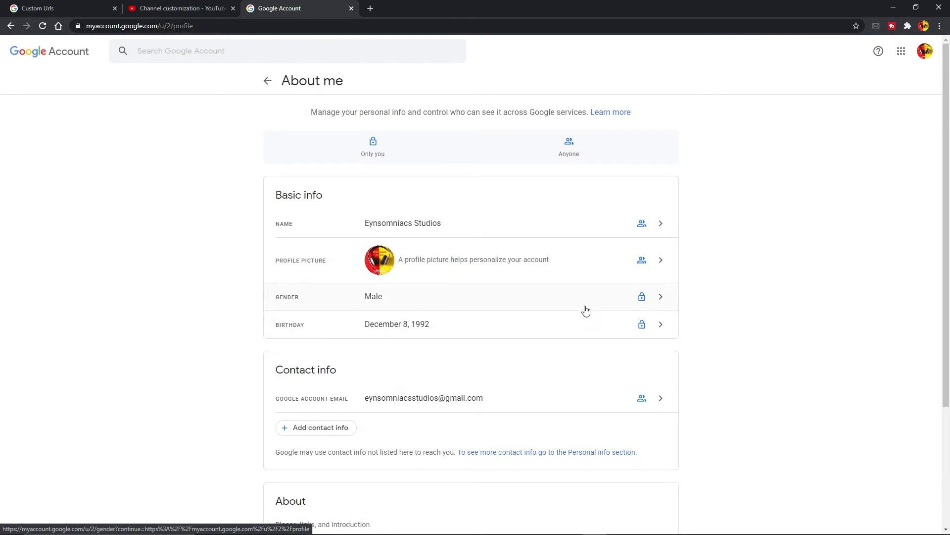
Return to YouTube Studio and open the YouTube account management page from the channel's advanced settings.
click(222, 5)
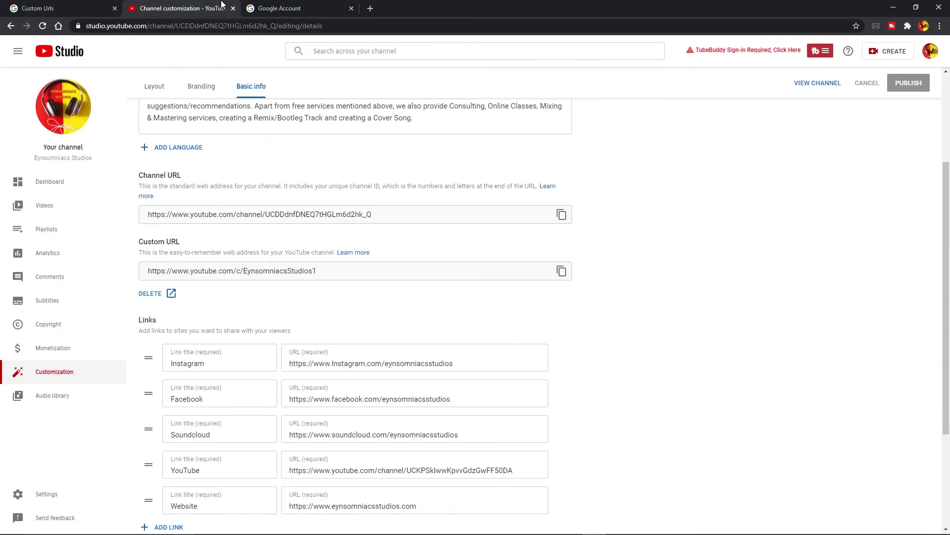
click(37, 499)
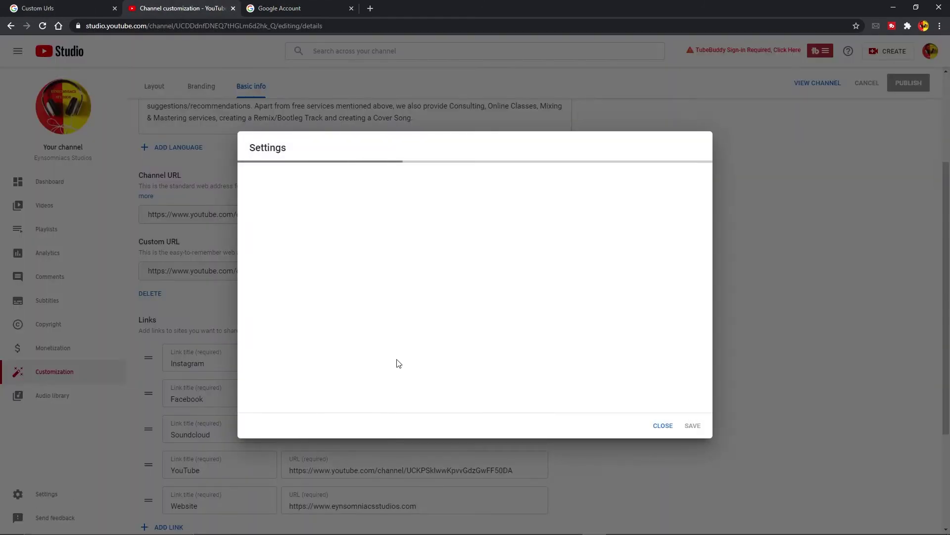
click(325, 207)
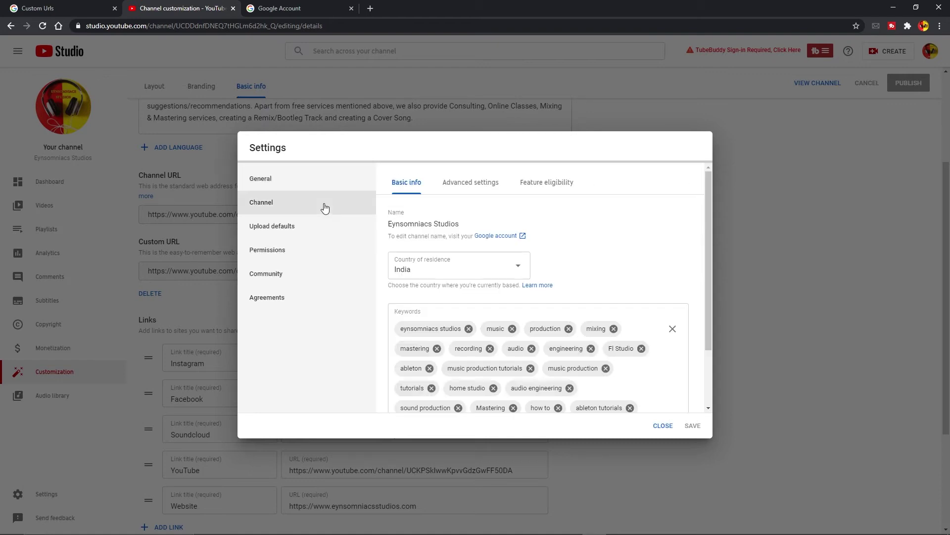
click(478, 186)
scroll(494, 304, down, 8)
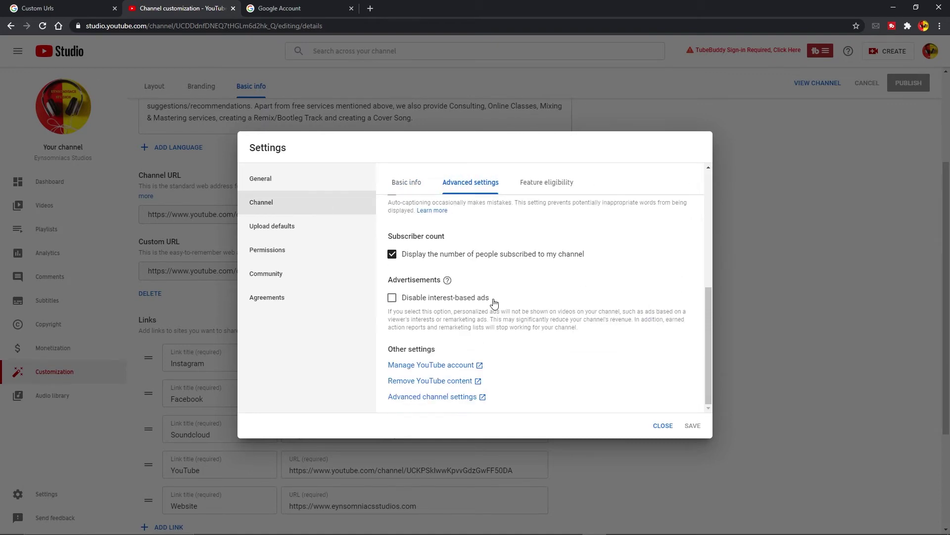
click(438, 367)
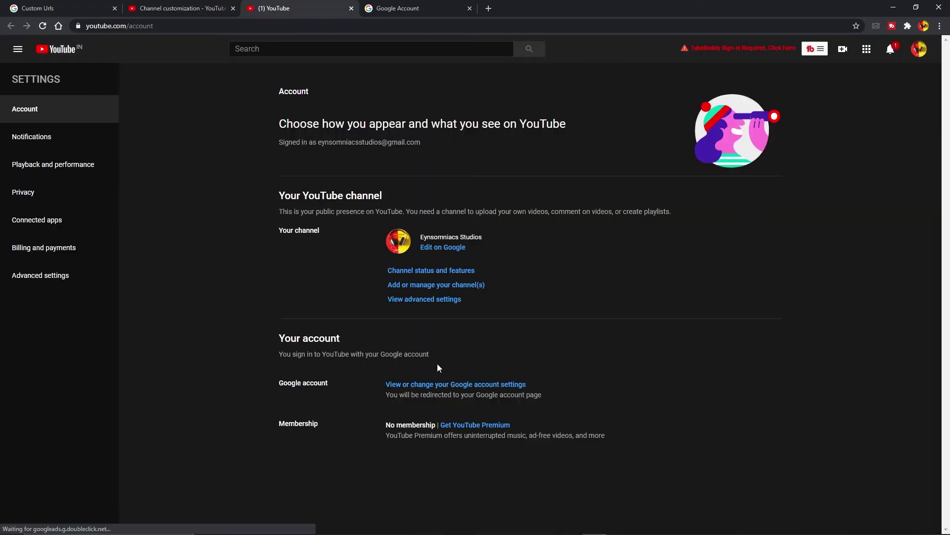
Open the account's advanced settings and check whether a new custom URL can be claimed.
click(60, 284)
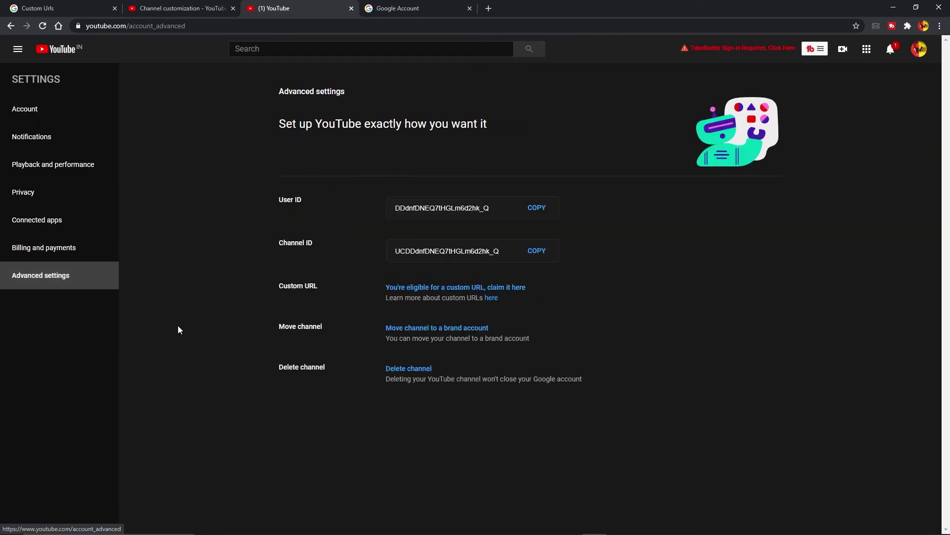
drag(381, 289, 575, 292)
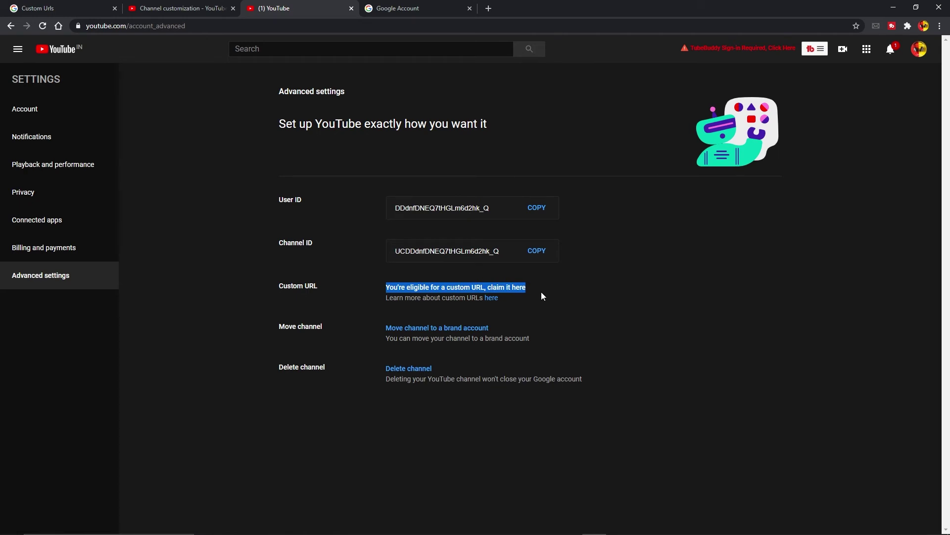
click(515, 299)
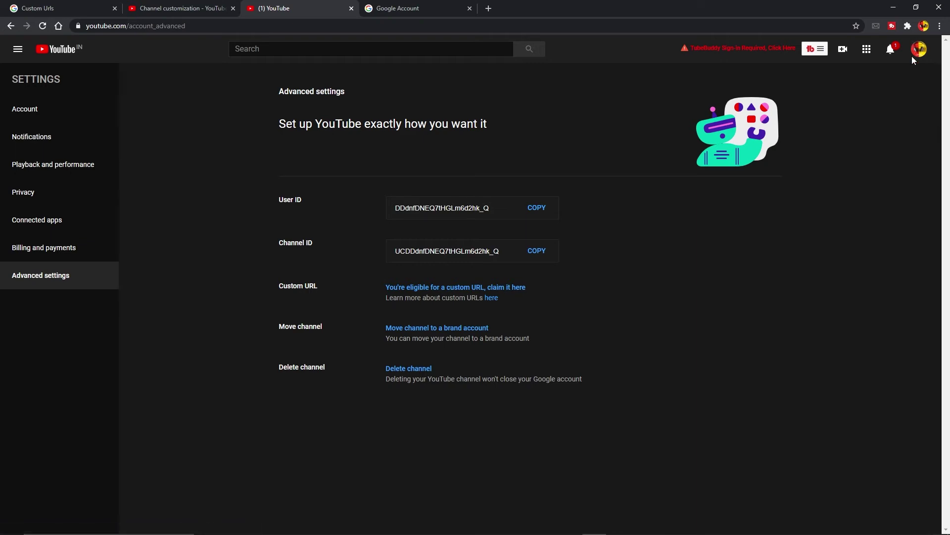
Change the Google Account's first name to Engage, save it, and close the profile tab.
click(450, 5)
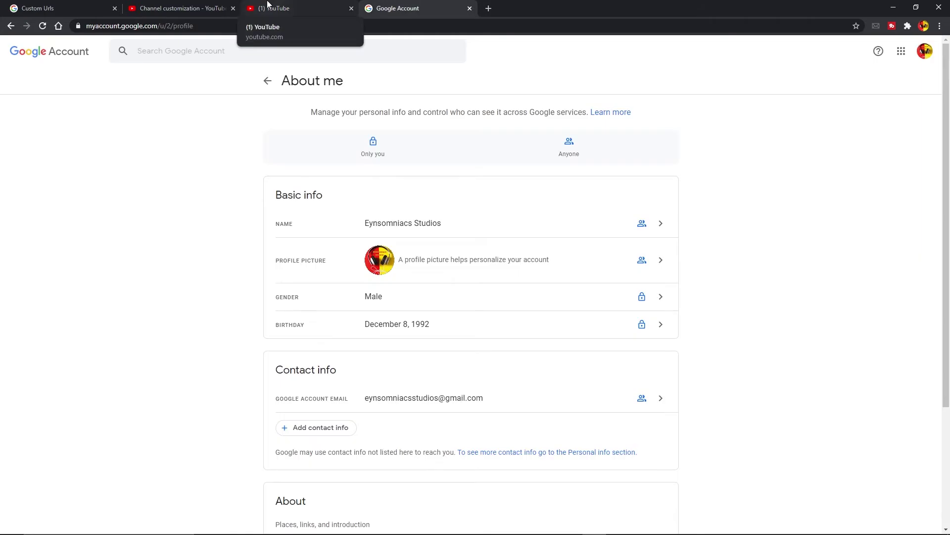
click(489, 232)
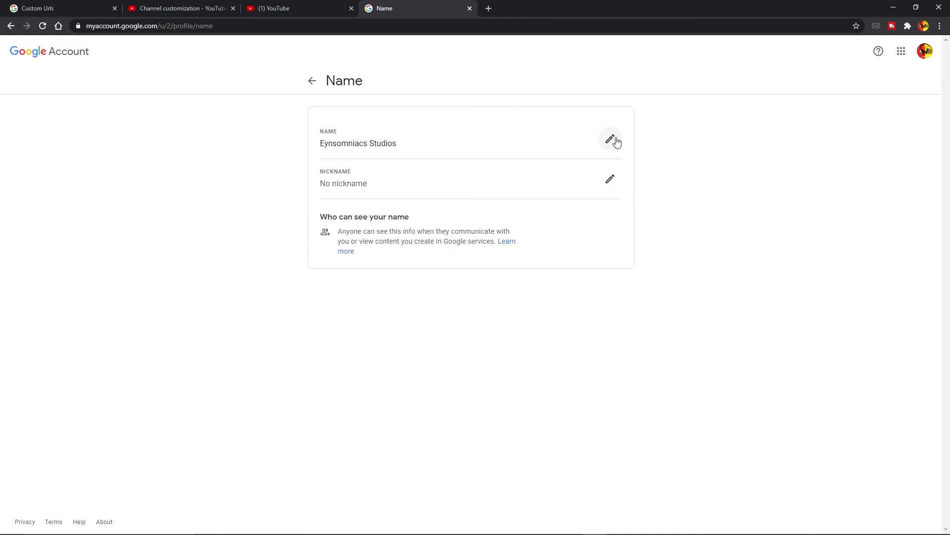
click(610, 139)
drag(384, 138, 291, 133)
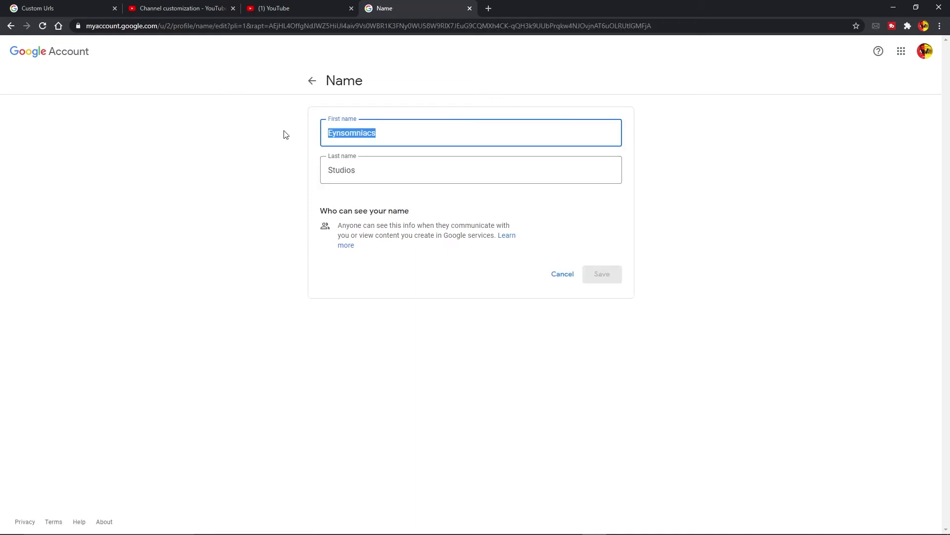
text(Engage)
click(602, 274)
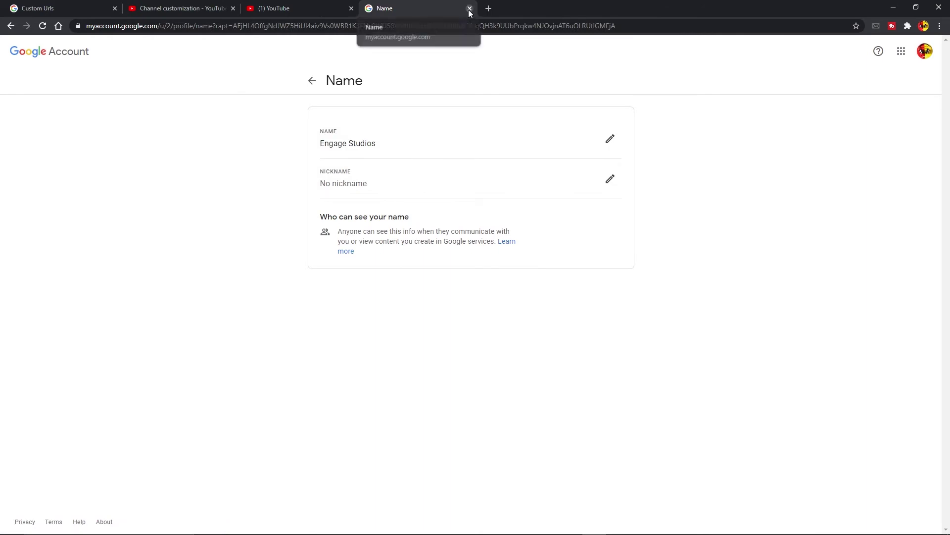
click(469, 8)
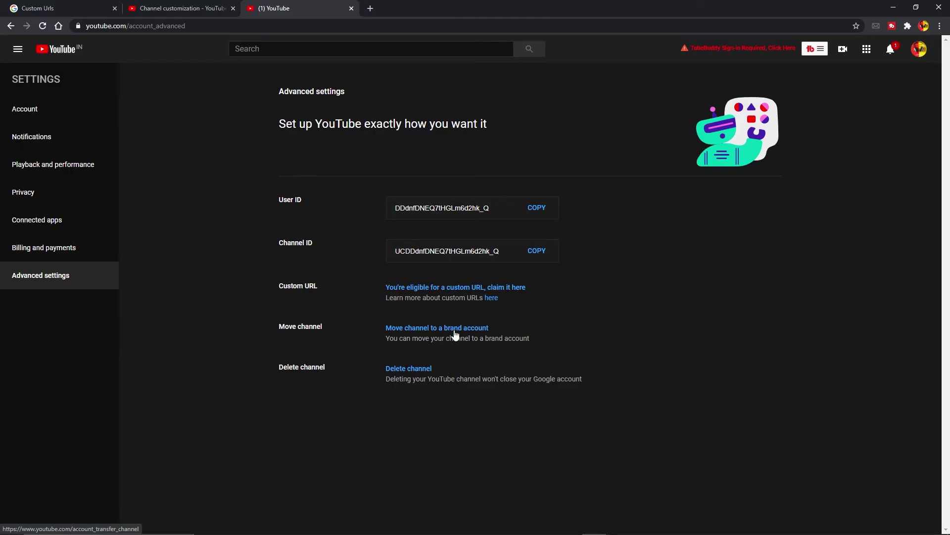
Try to claim a custom URL based on EngageStudios with the suffix 121, accepting the custom URL terms.
click(511, 295)
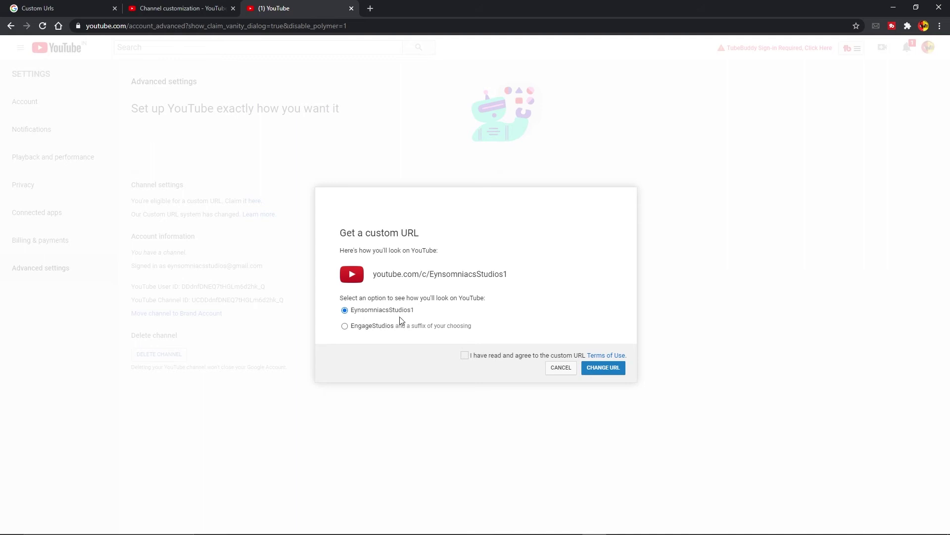
click(365, 329)
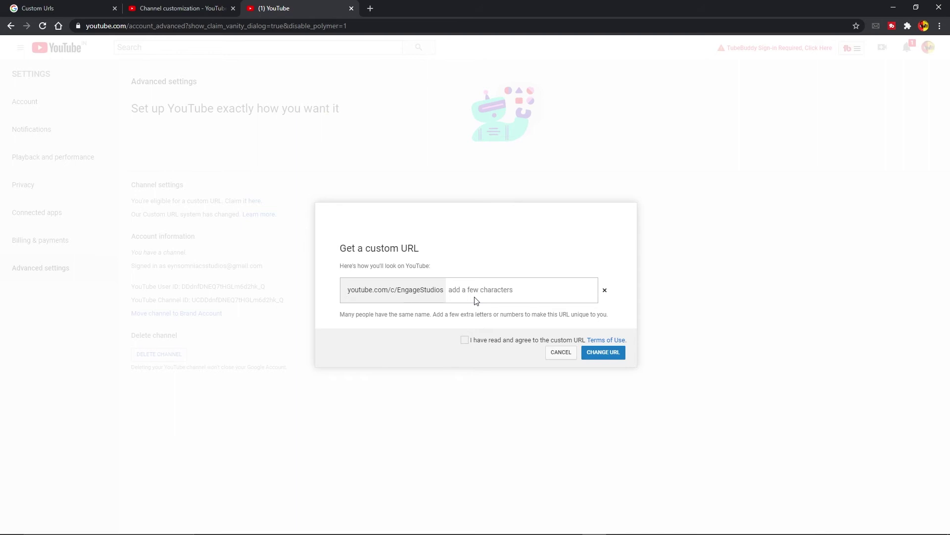
click(465, 340)
click(604, 353)
text(121)
key(BackSpace)
key(BackSpace)
key(BackSpace)
click(561, 352)
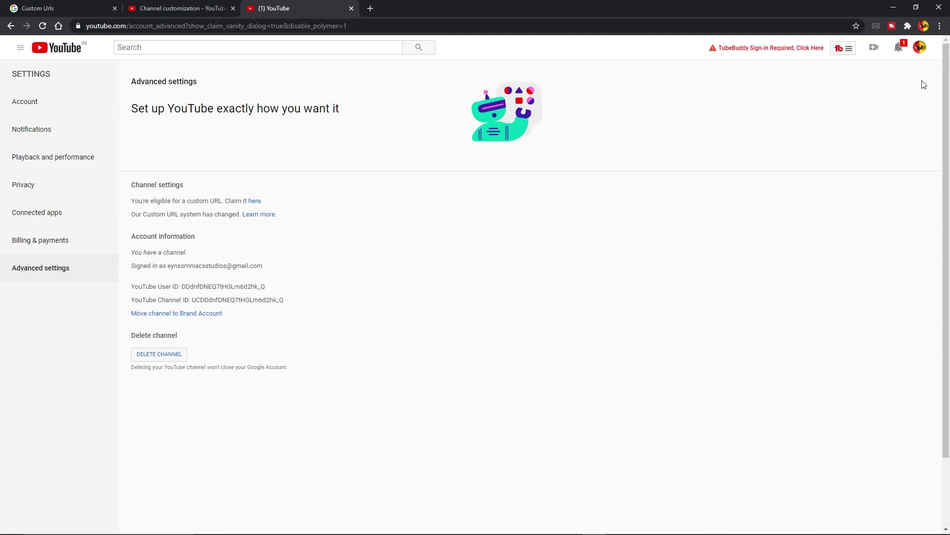
Change the Google Account's first name to fxy, save it, and close the account tab.
click(45, 101)
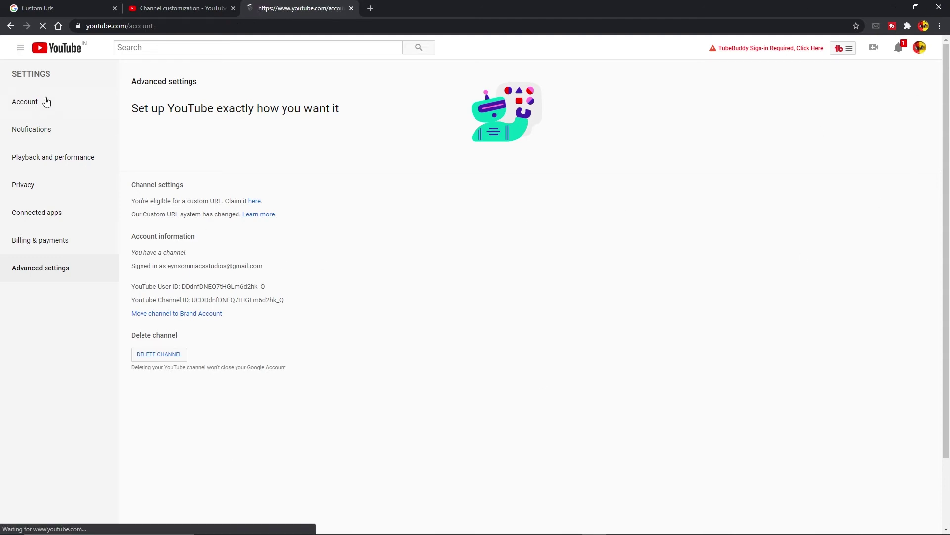
click(442, 247)
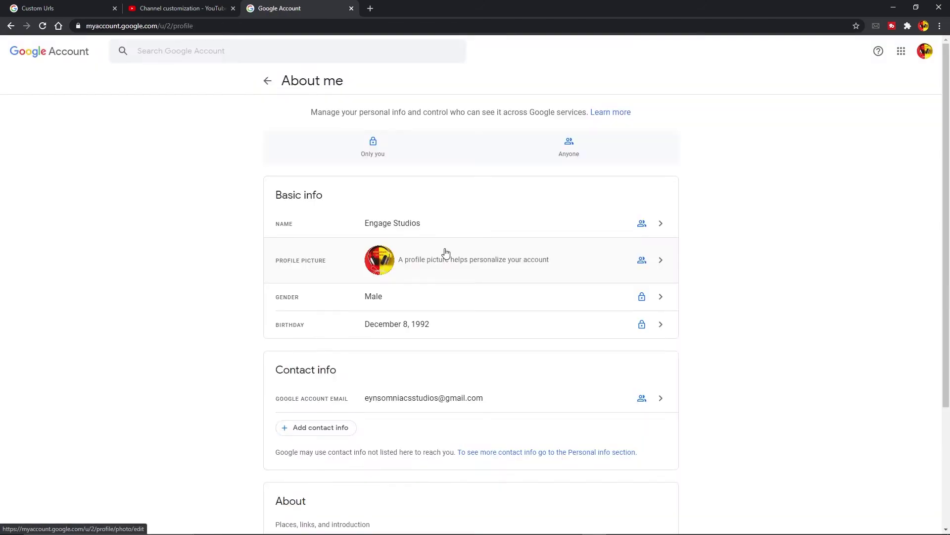
click(510, 221)
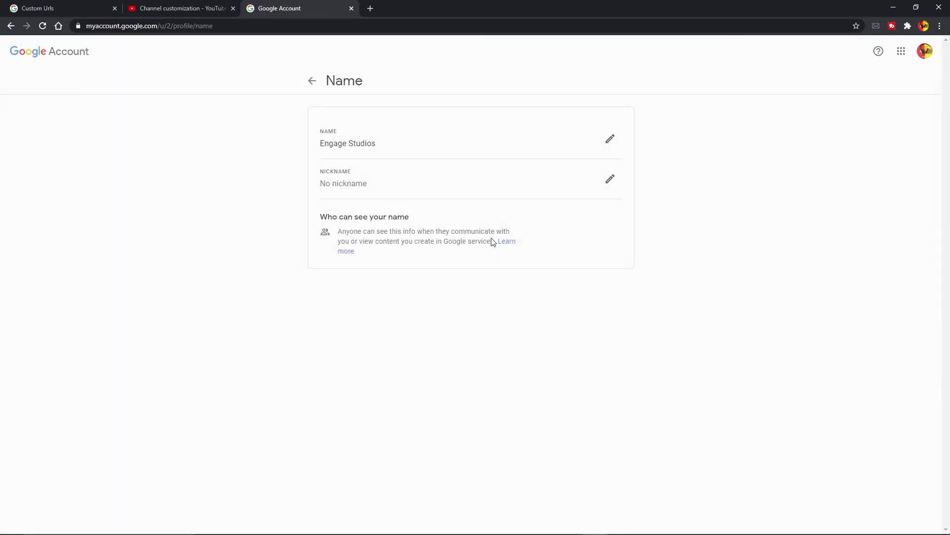
click(609, 139)
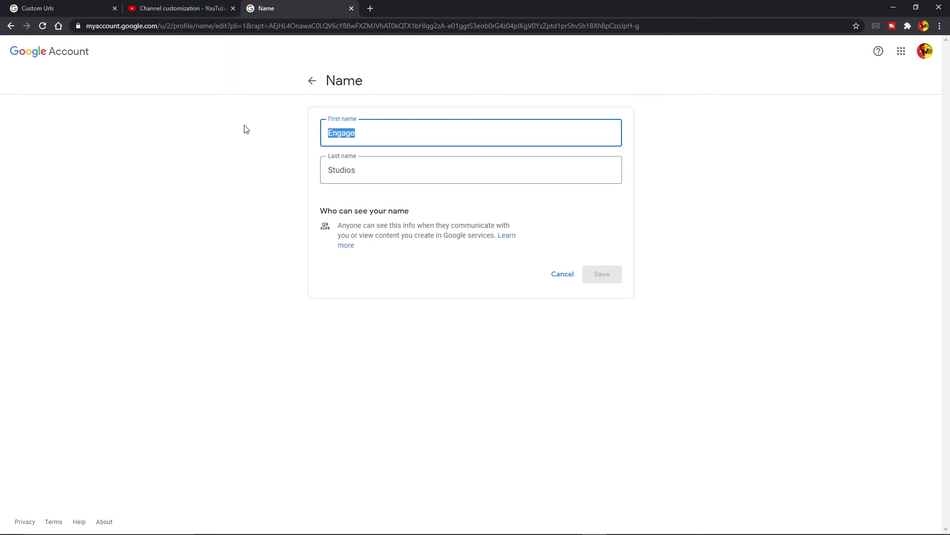
text(dg)
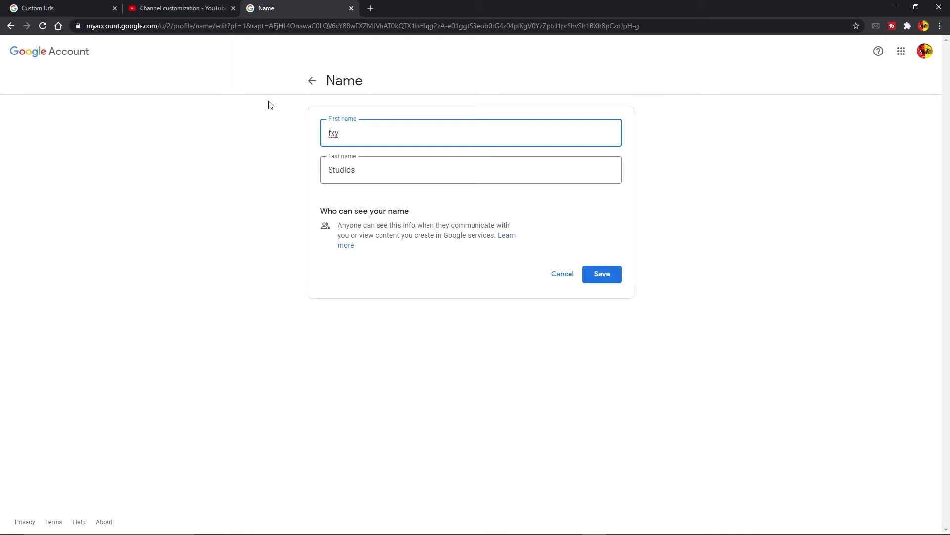
click(612, 282)
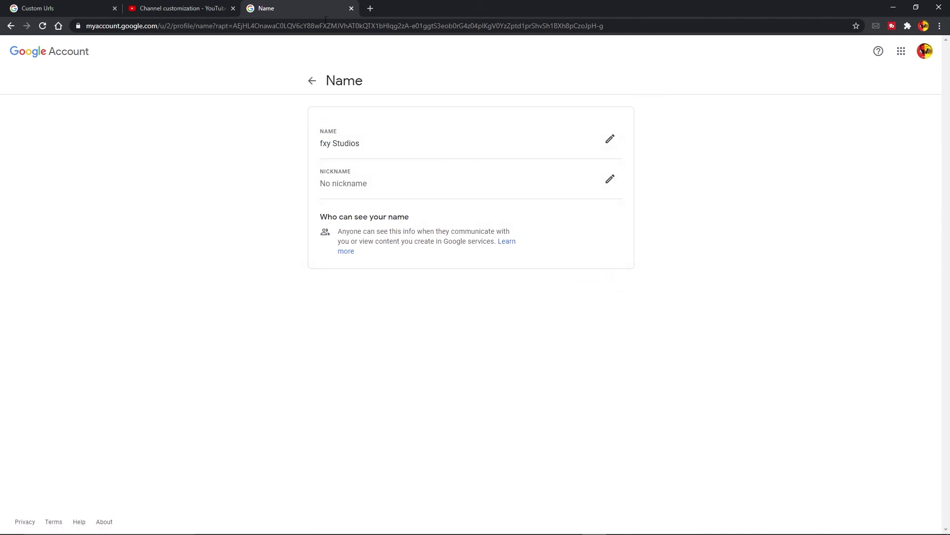
click(352, 8)
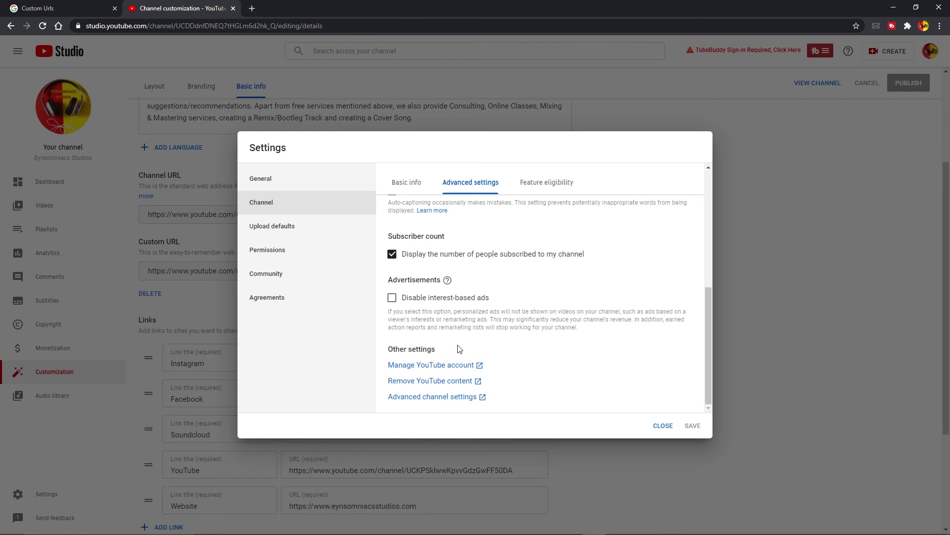
Open the YouTube account management page from the channel's advanced settings and go to the account's advanced settings.
scroll(458, 348, up, 5)
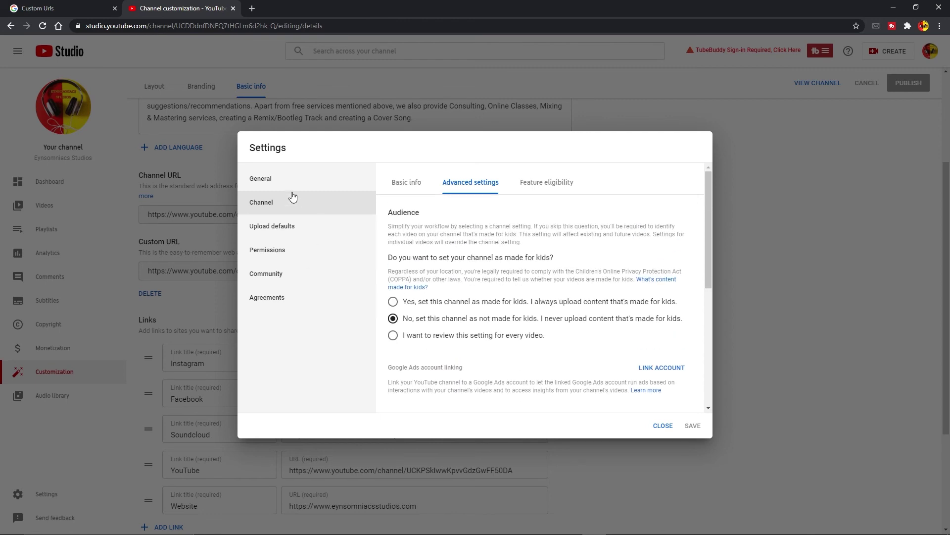
scroll(485, 271, down, 5)
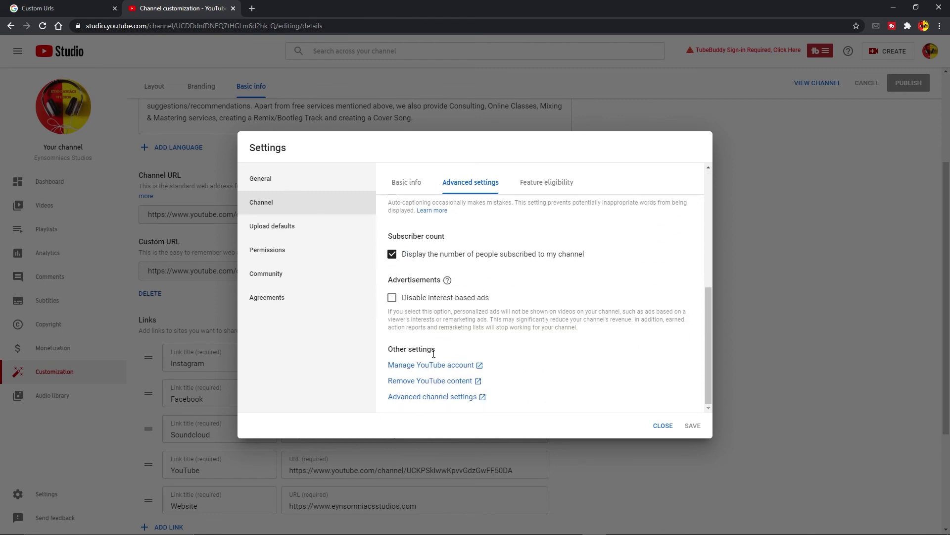
click(434, 365)
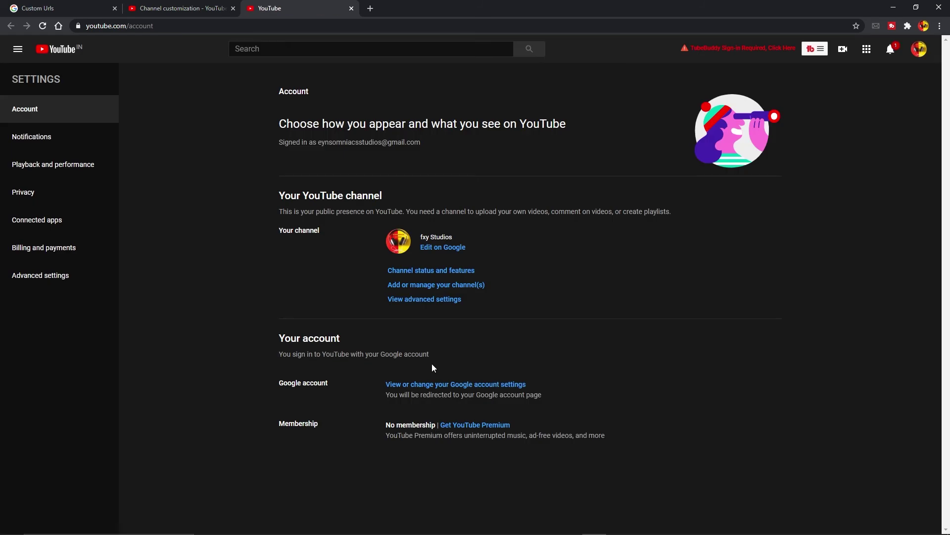
click(30, 275)
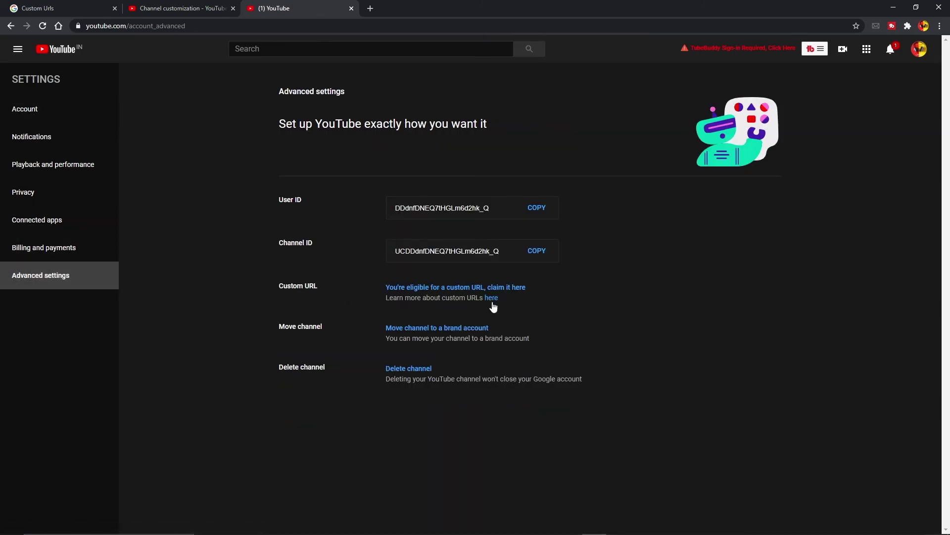
Claim fxyStudios without a suffix as the channel's custom URL and confirm the choice.
click(510, 288)
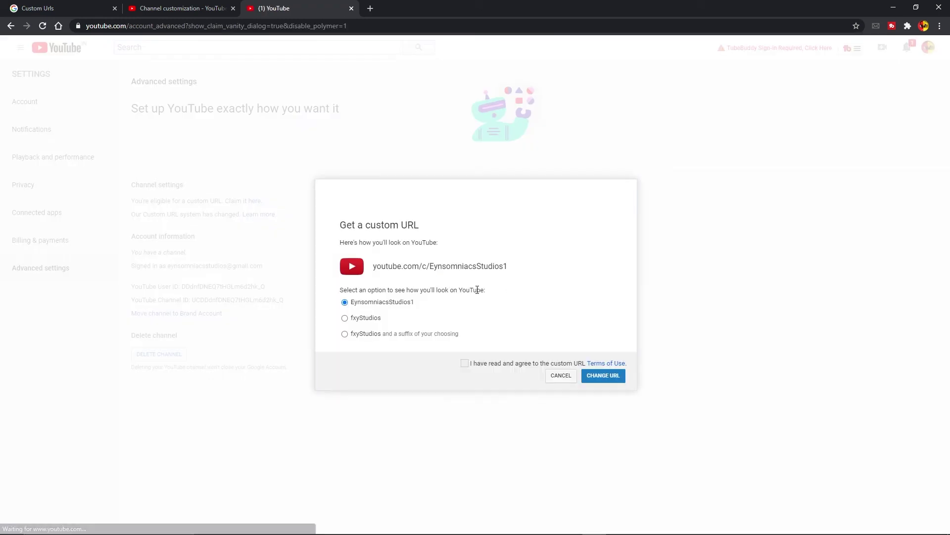
click(373, 320)
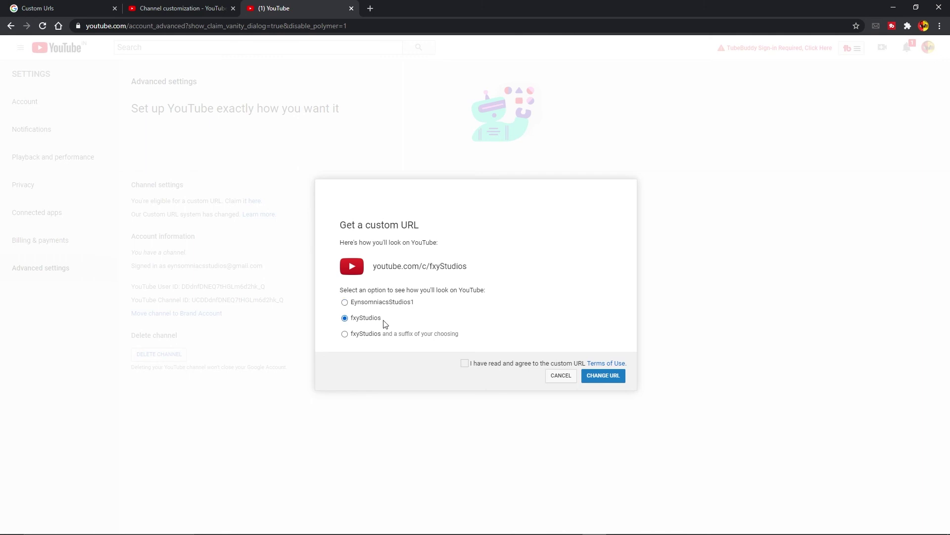
click(596, 378)
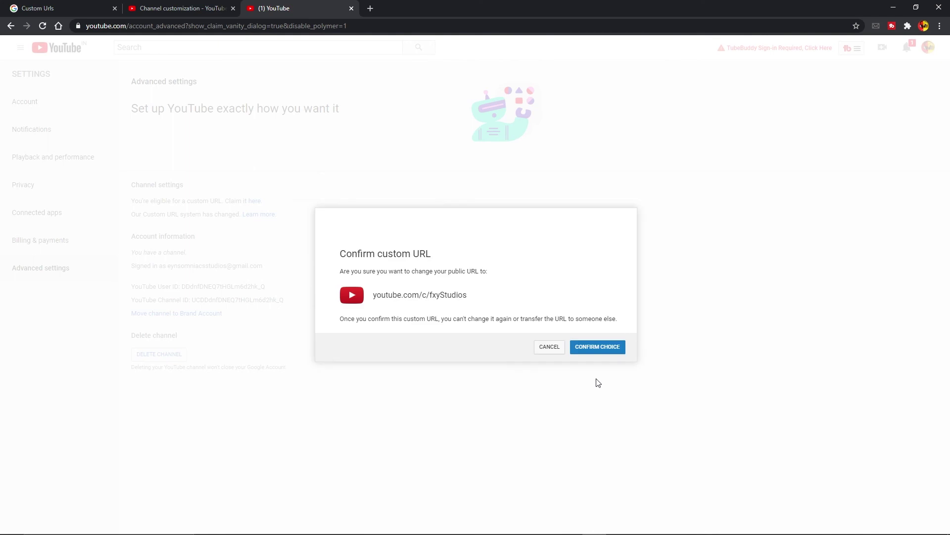
click(590, 351)
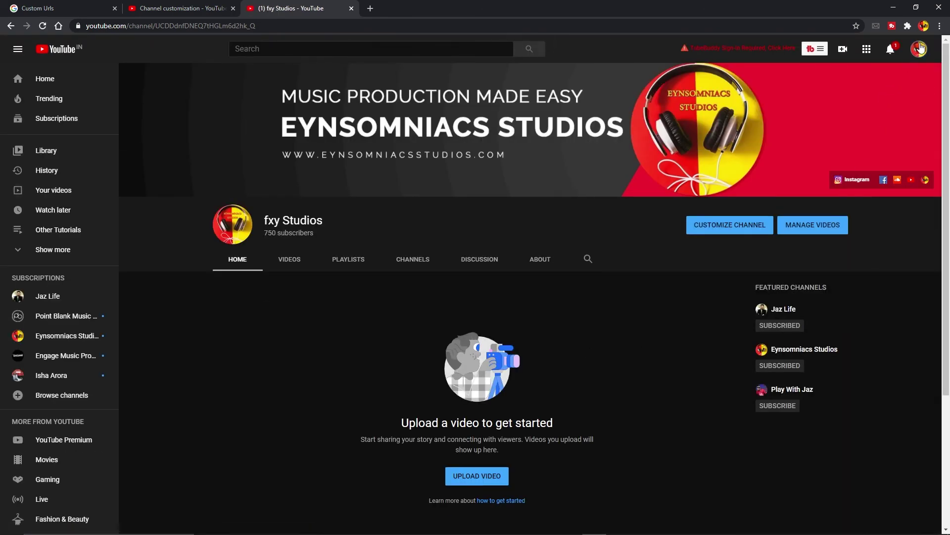
Open the channel's basic info customization in YouTube Studio and check the custom URL.
click(919, 49)
click(861, 163)
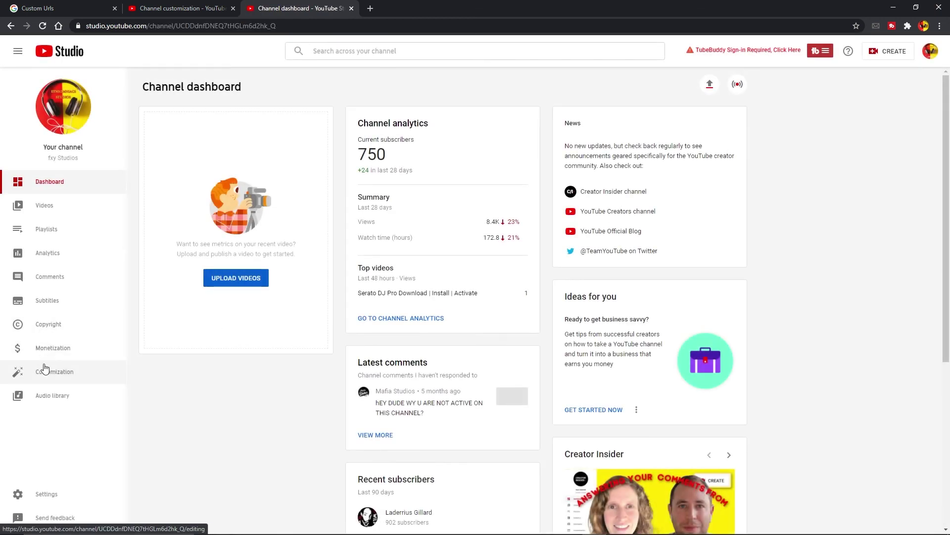
click(44, 370)
click(263, 119)
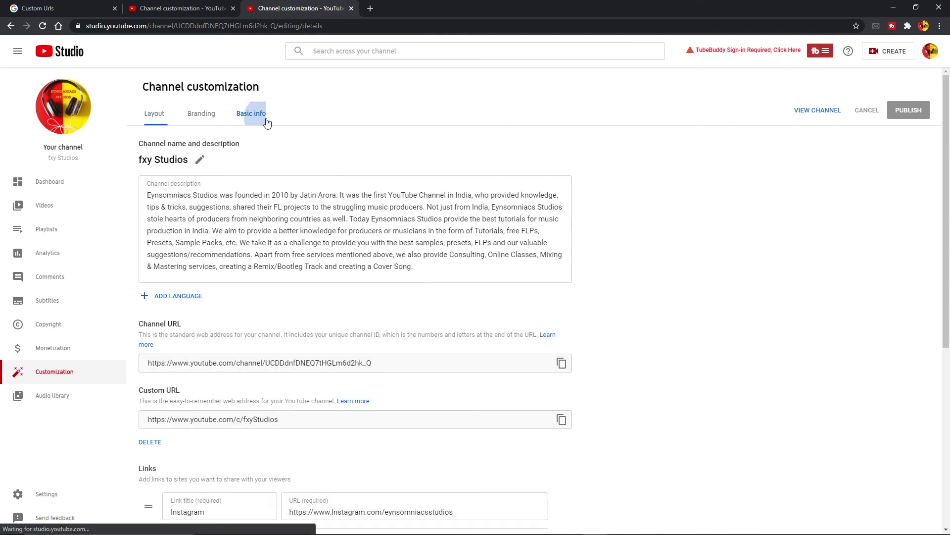
scroll(434, 295, down, 1)
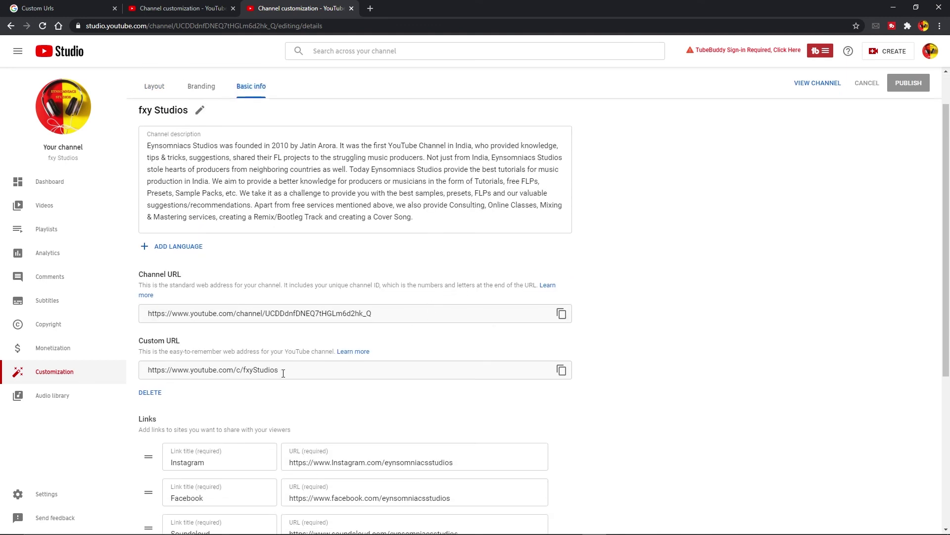